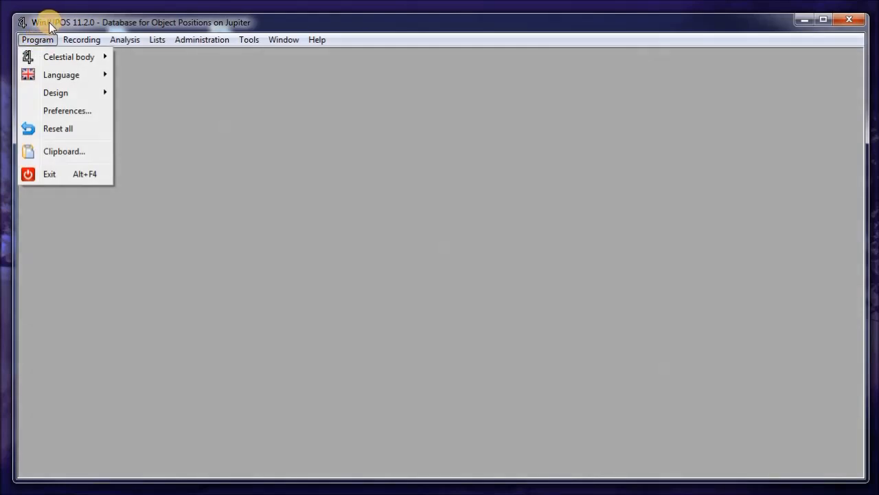
- Check the celestial body selection for Jupiter and open the image measurement window
mouse_move(35, 56)
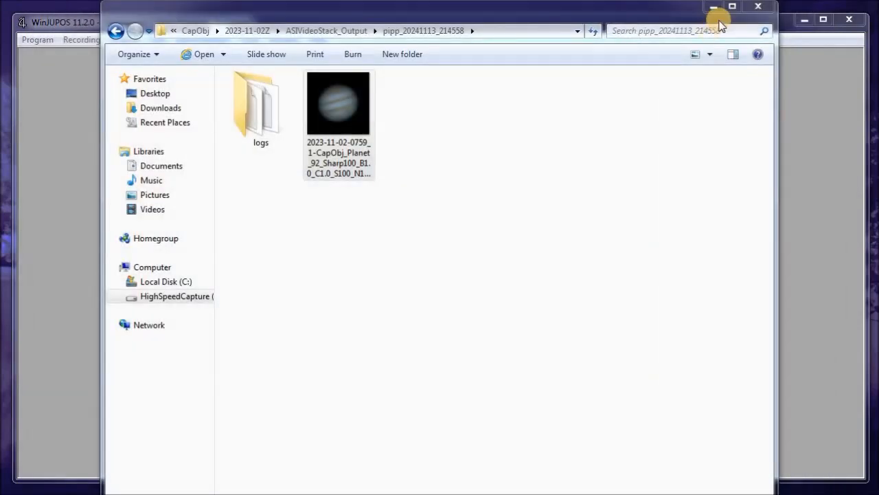
click(713, 7)
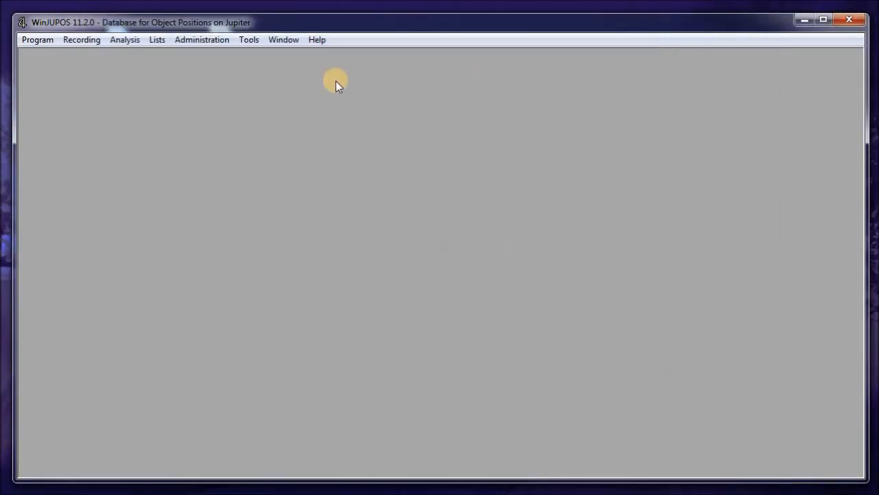
click(34, 40)
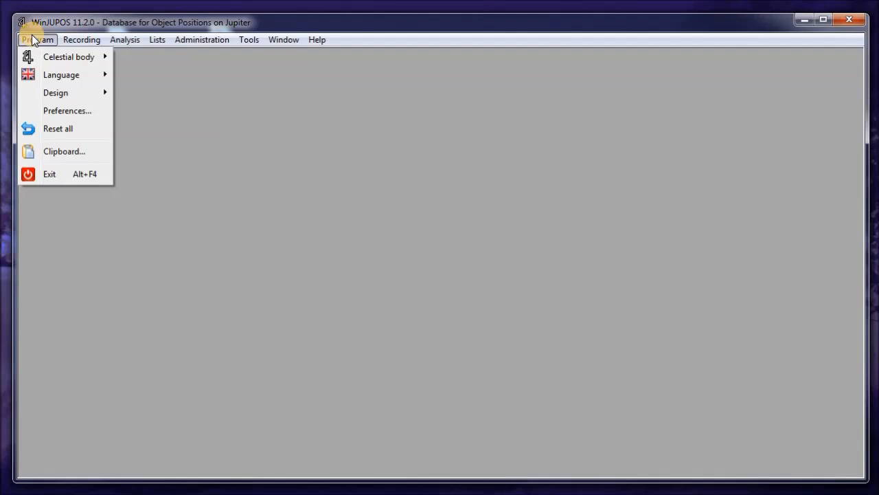
mouse_move(56, 58)
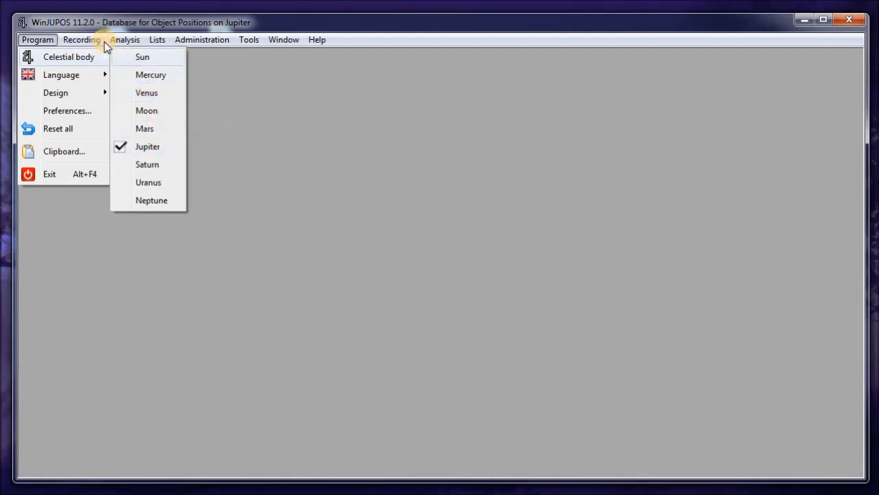
mouse_move(85, 46)
mouse_move(32, 40)
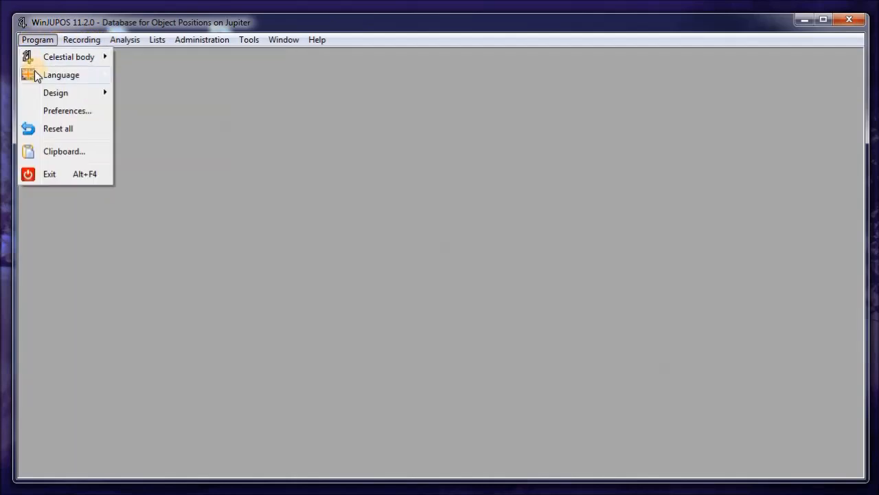
mouse_move(34, 71)
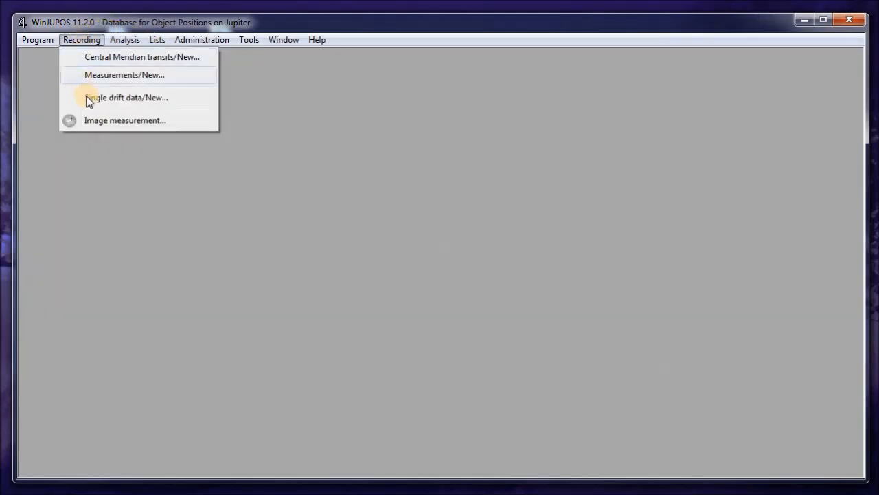
click(181, 120)
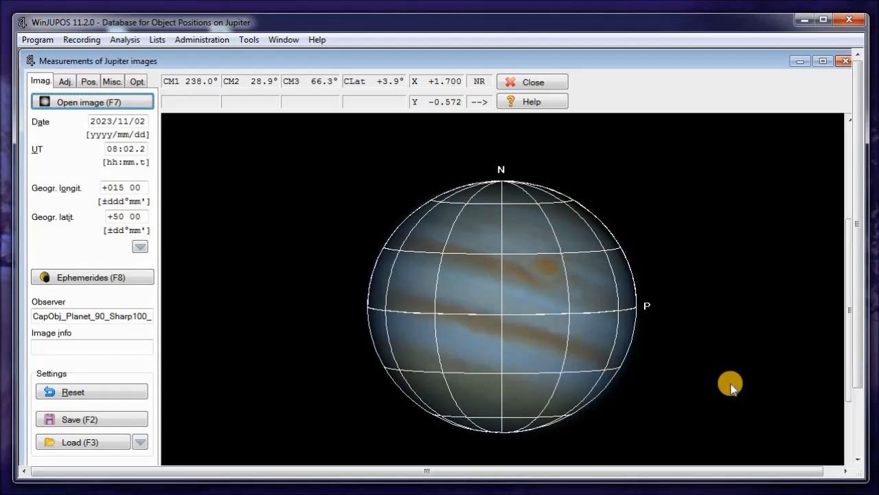
- Rotate the Jupiter image to 180° and turn the outline frame so that north points up
click(65, 83)
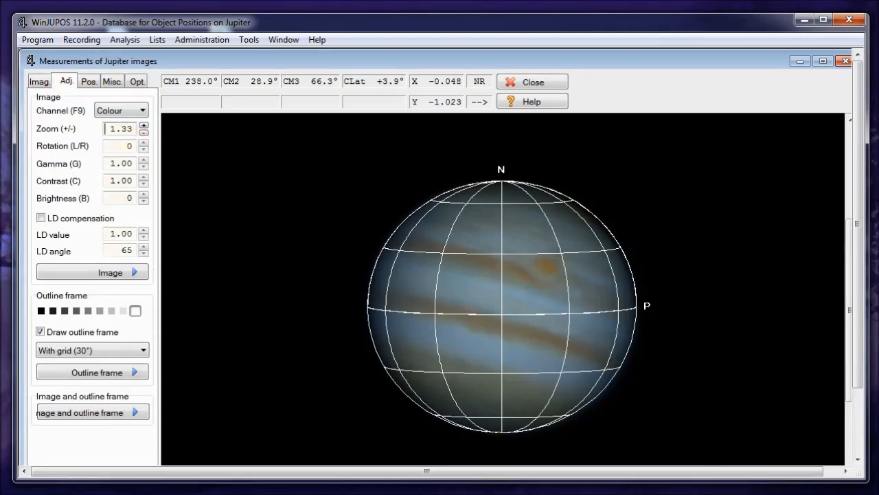
key(BackSpace)
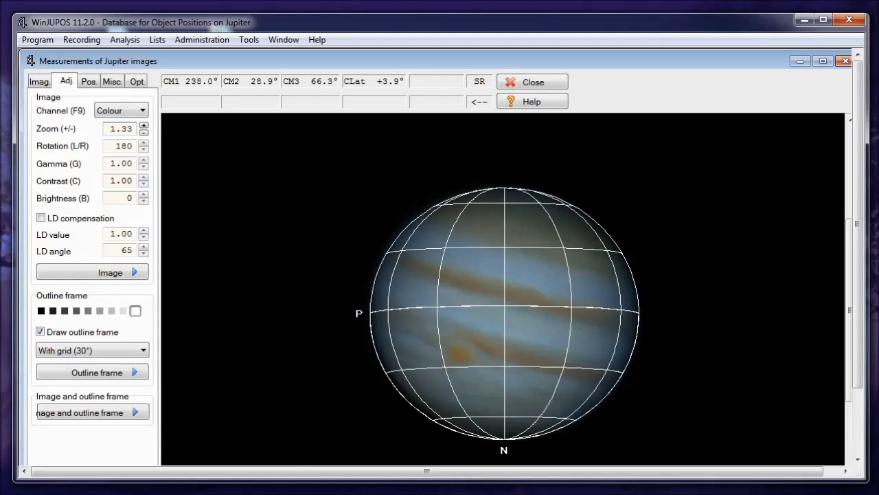
key(BackSpace)
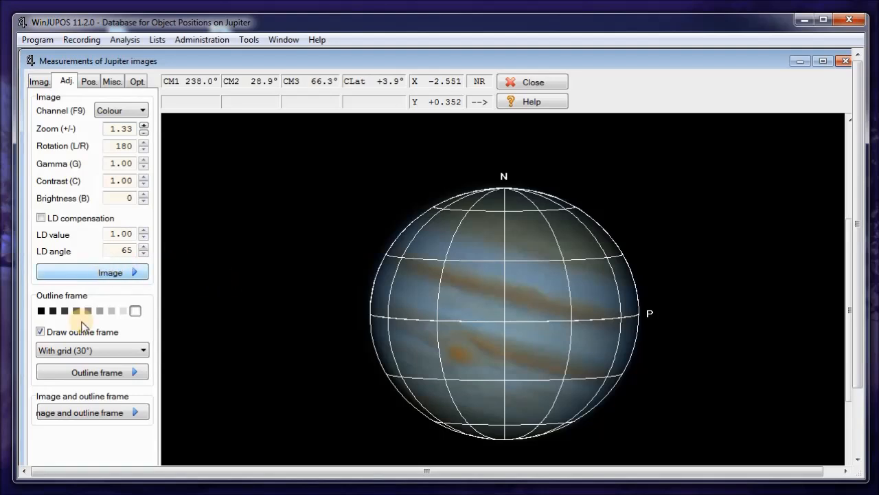
- Fit the outline frame to Jupiter's disk with automatic detection
click(47, 372)
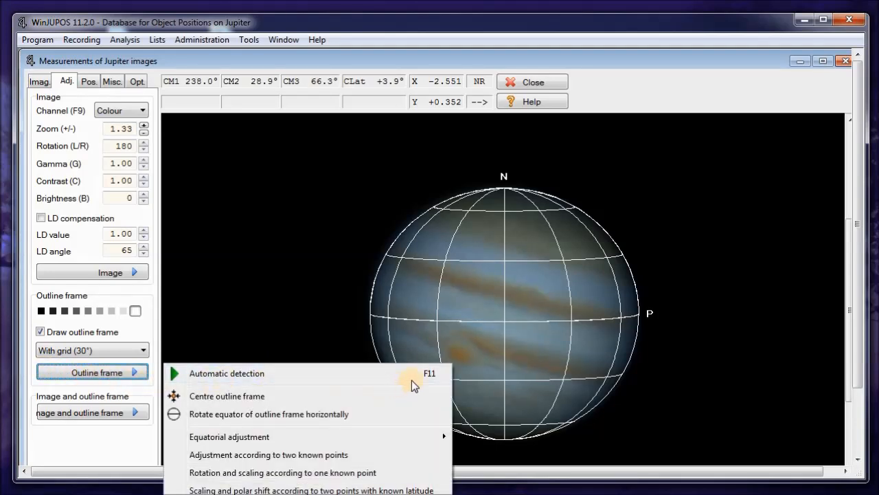
click(227, 375)
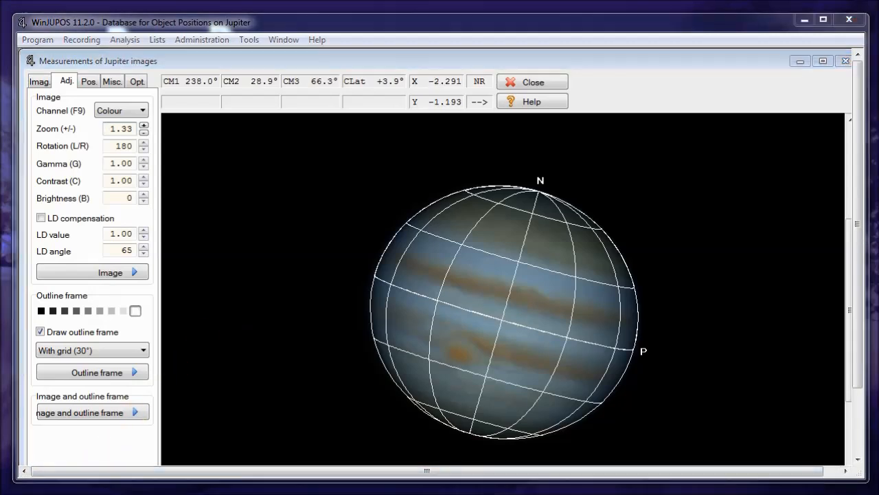
- Set the geographic longitude to +039 20 and the geographic latitude to -87 18
click(35, 82)
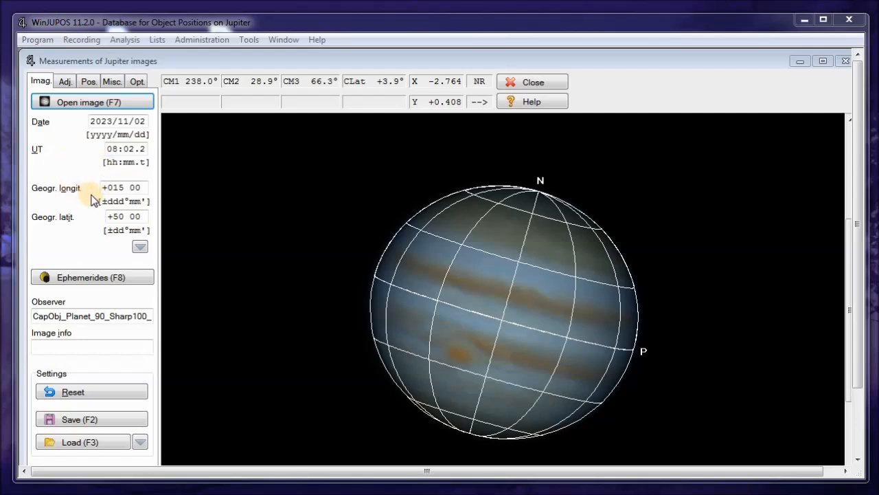
drag(112, 187, 125, 189)
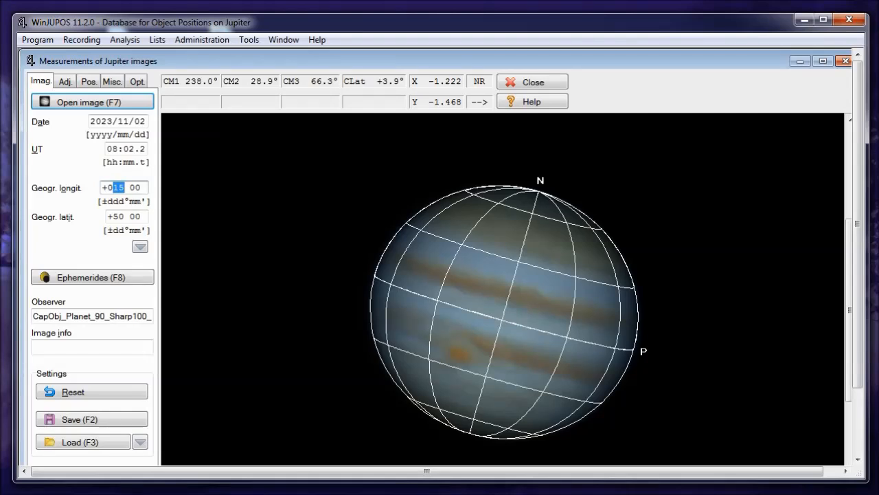
click(114, 187)
text(3)
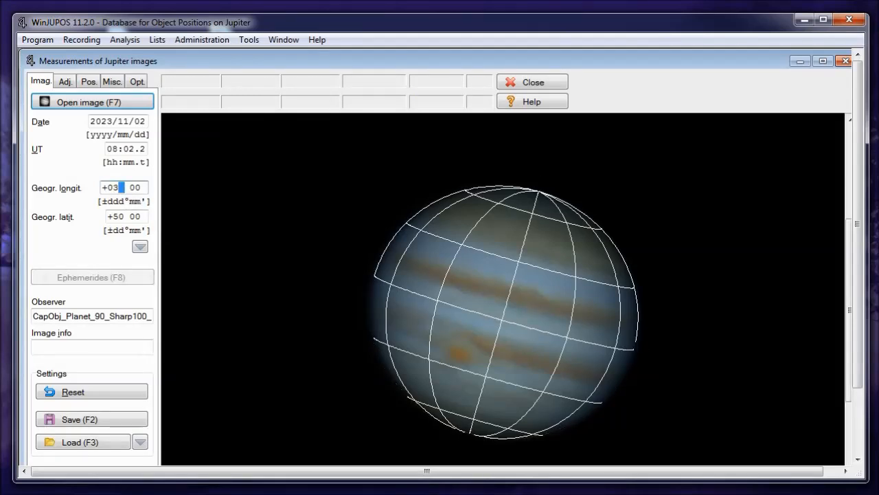
text(9 )
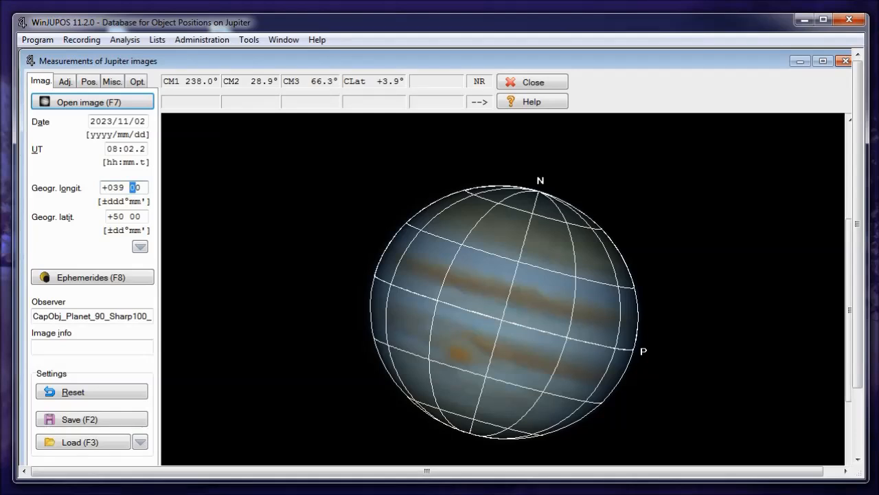
text(2)
click(110, 216)
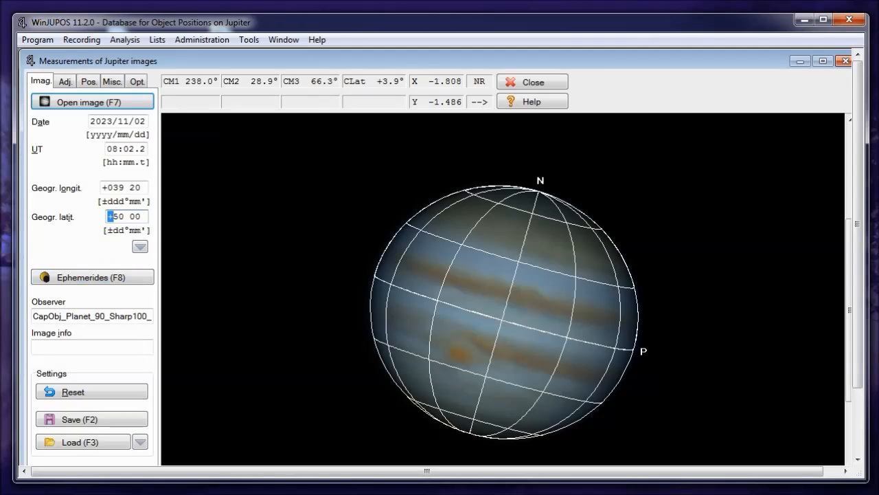
text(-)
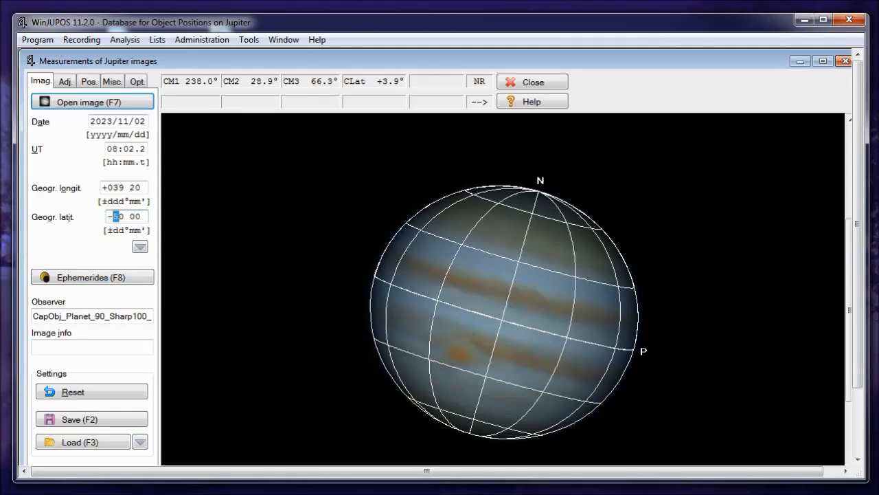
text(87 18)
- Save the entered coordinates as an observing place under the observatory's name
click(141, 248)
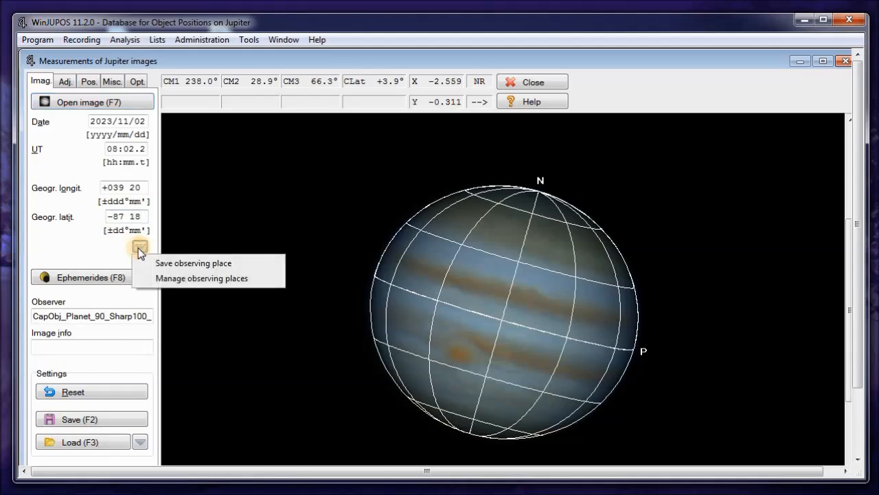
click(182, 268)
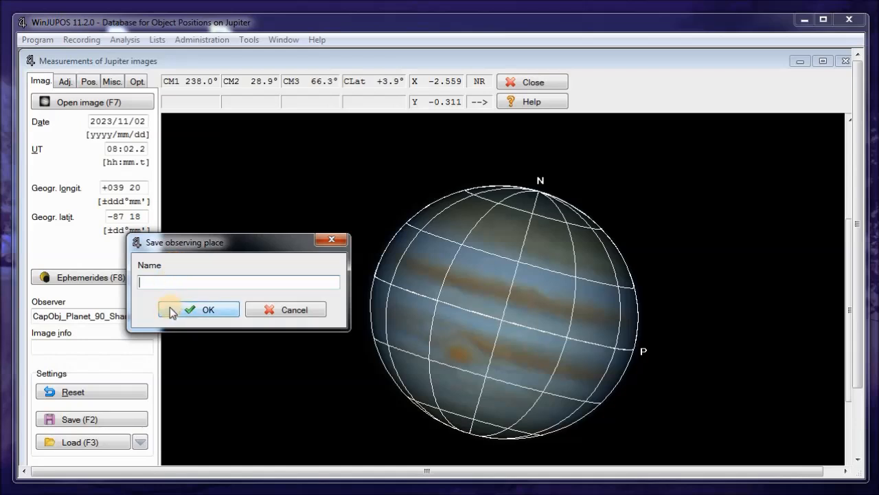
text(Dans Driveway Observatory)
click(197, 310)
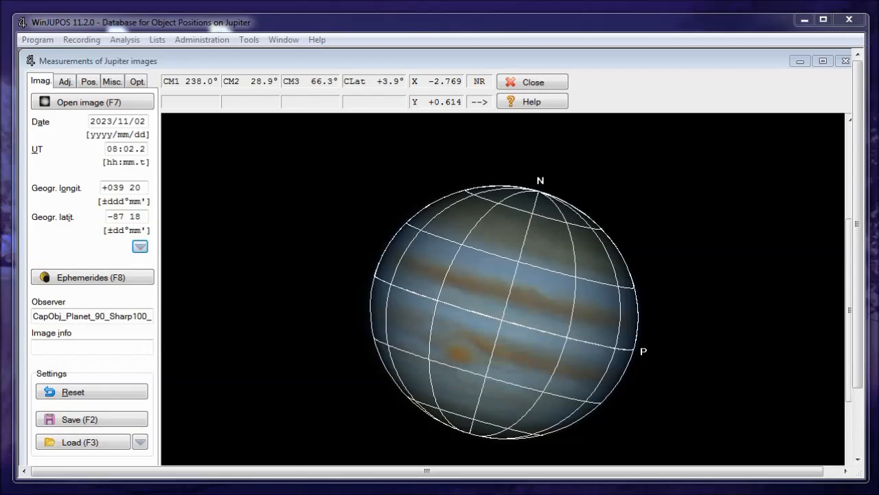
- Examine Jupiter's ephemerides for the image time, including the moon coordinates and moon ephemerides, and close them
click(125, 277)
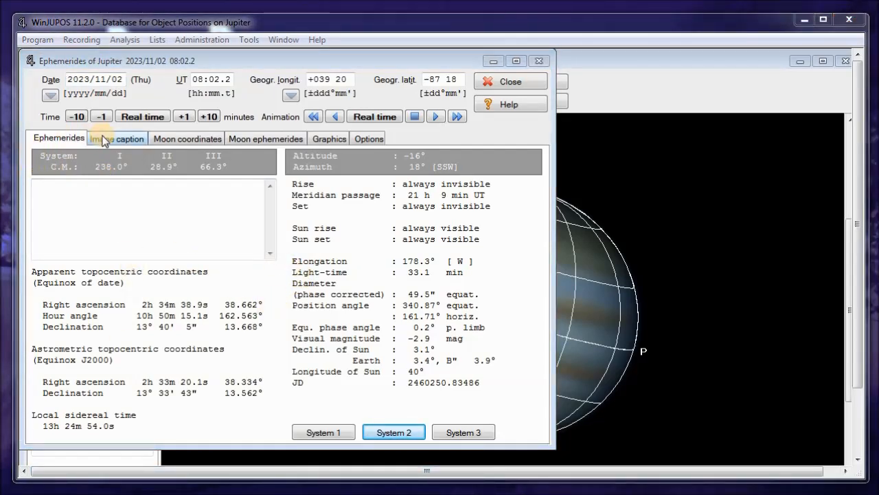
click(167, 139)
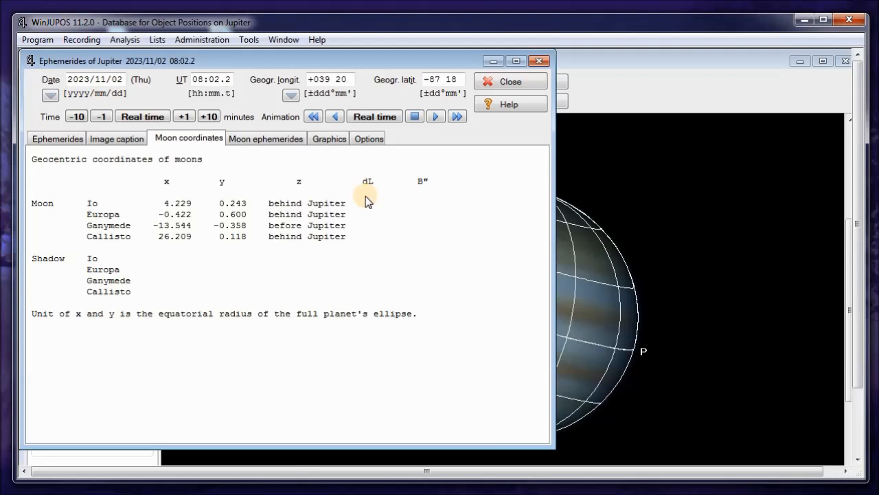
key(ctrl+Tab)
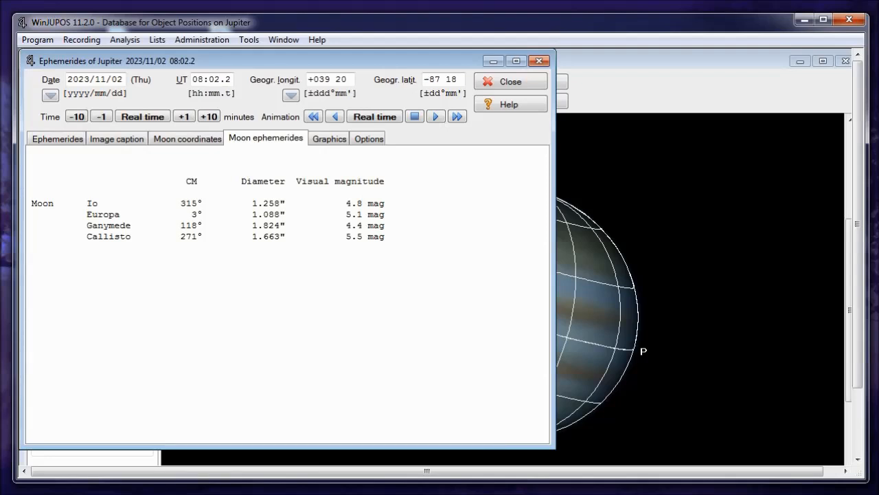
key(Escape)
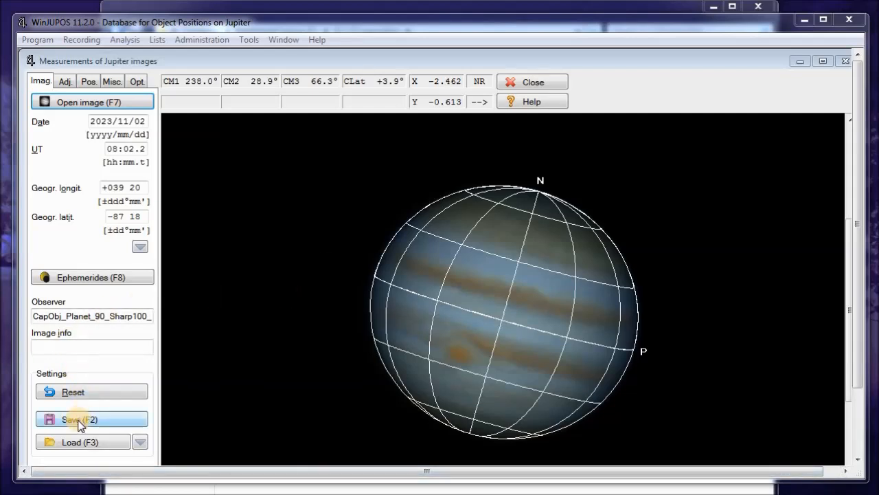
- Save the image measurement settings of the 08:02.2 UT image as an .ims file in the WinJupos Files folder
click(117, 421)
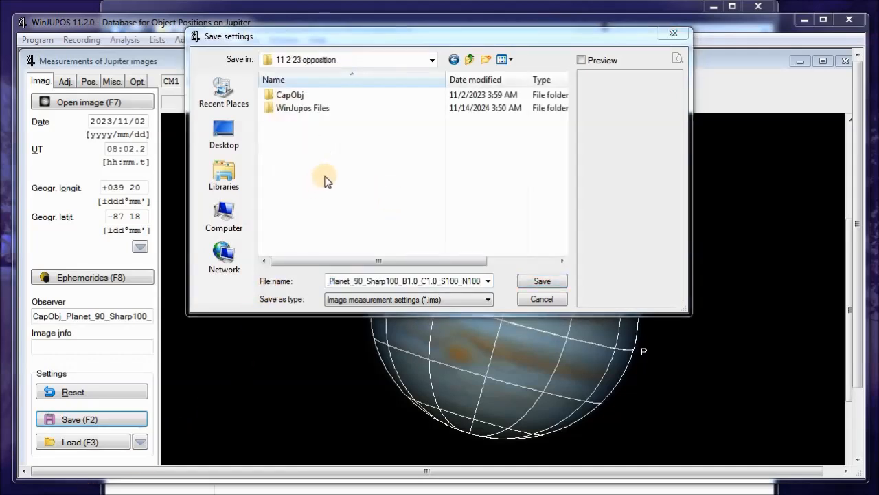
click(273, 114)
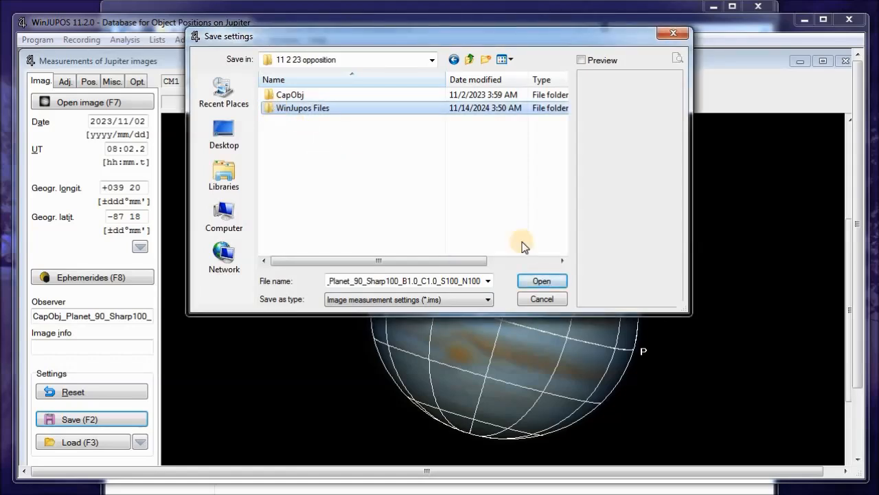
click(540, 287)
click(540, 282)
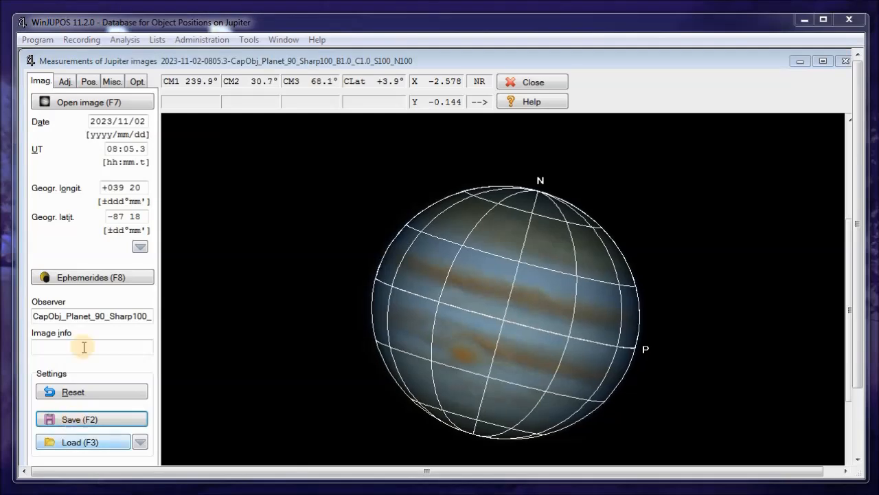
click(81, 103)
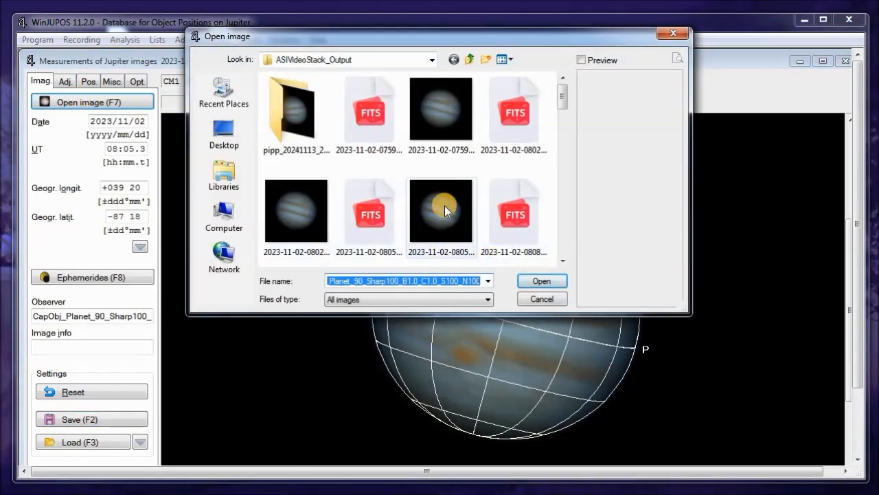
click(562, 260)
click(562, 260)
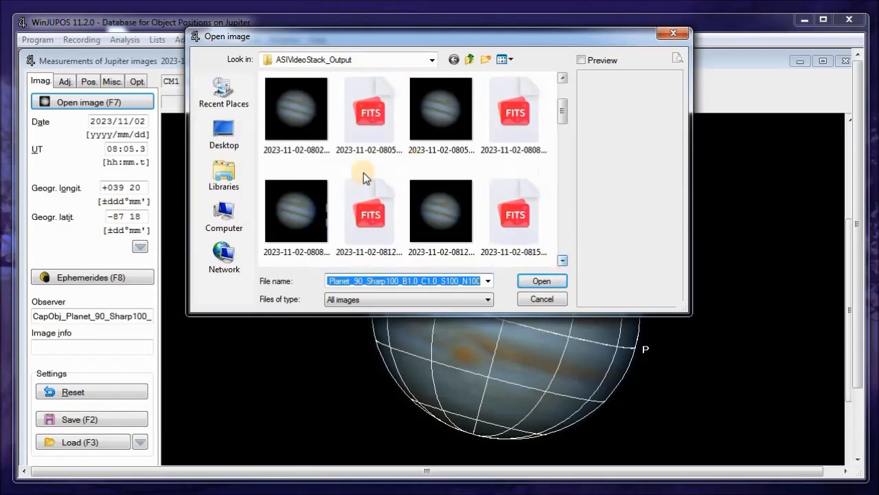
click(300, 208)
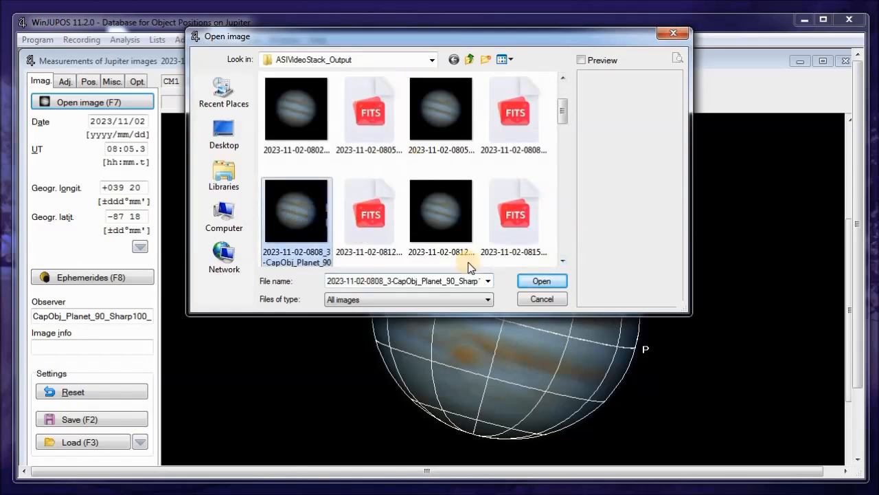
click(547, 288)
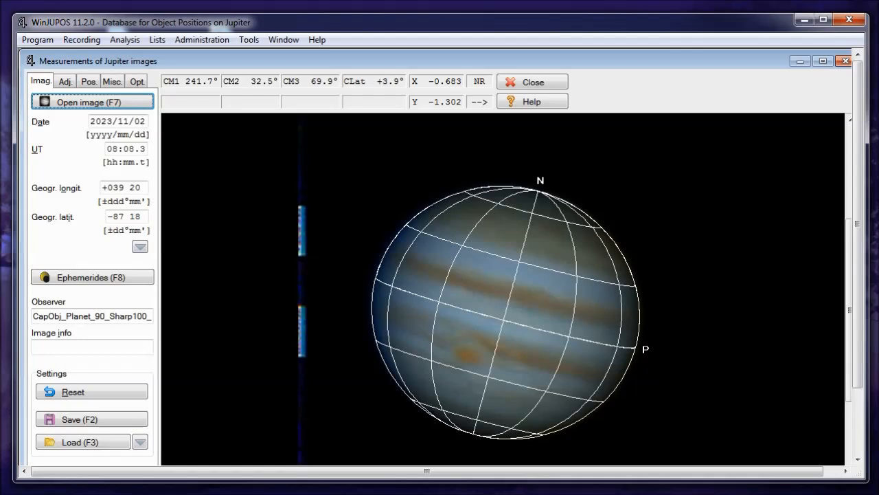
key(F11)
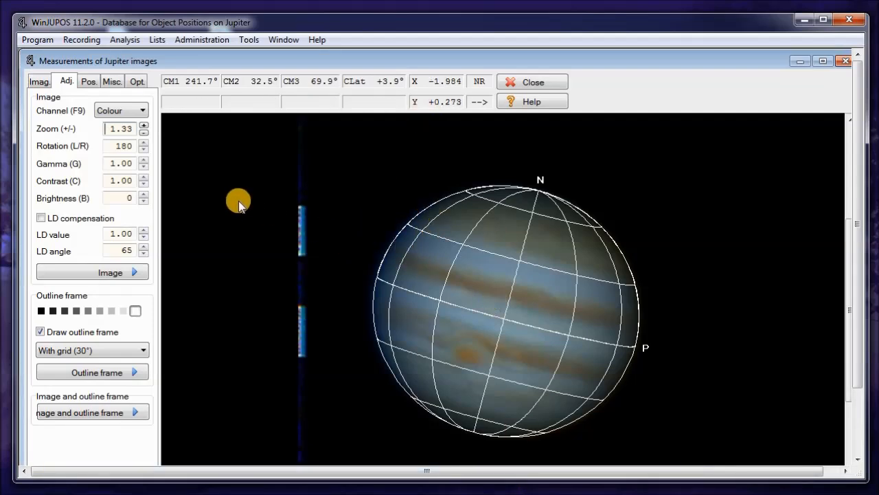
- Save the image measurement settings of the 08:08.3 UT image as an .ims file in the WinJupos Files folder
click(42, 81)
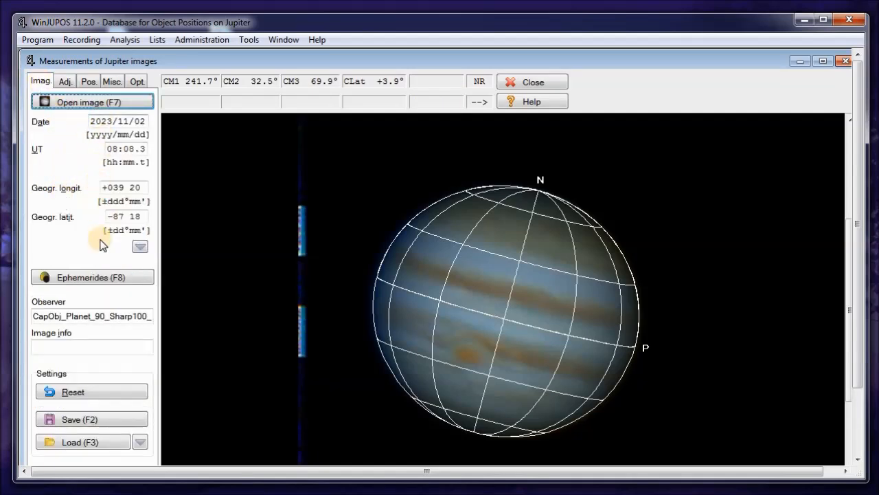
click(101, 421)
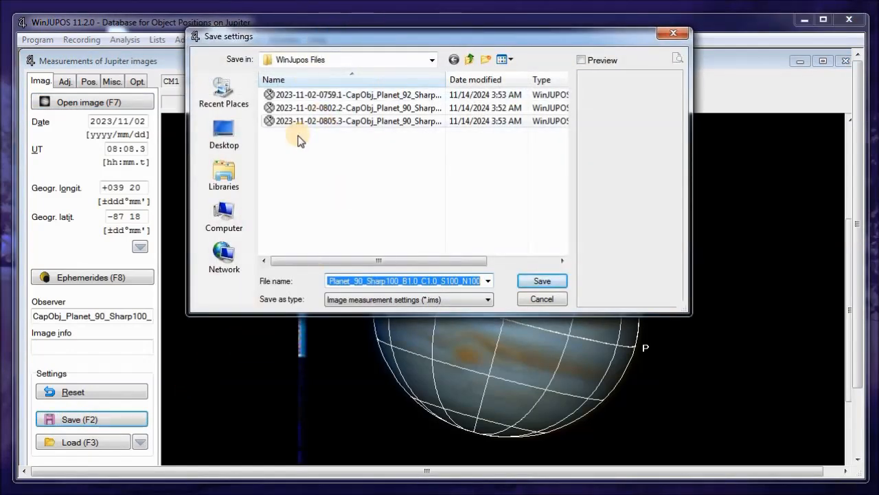
click(535, 284)
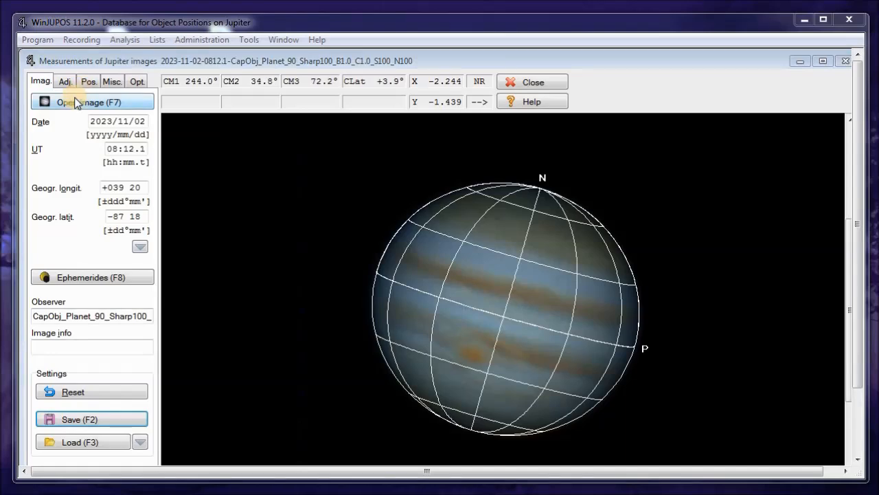
click(77, 102)
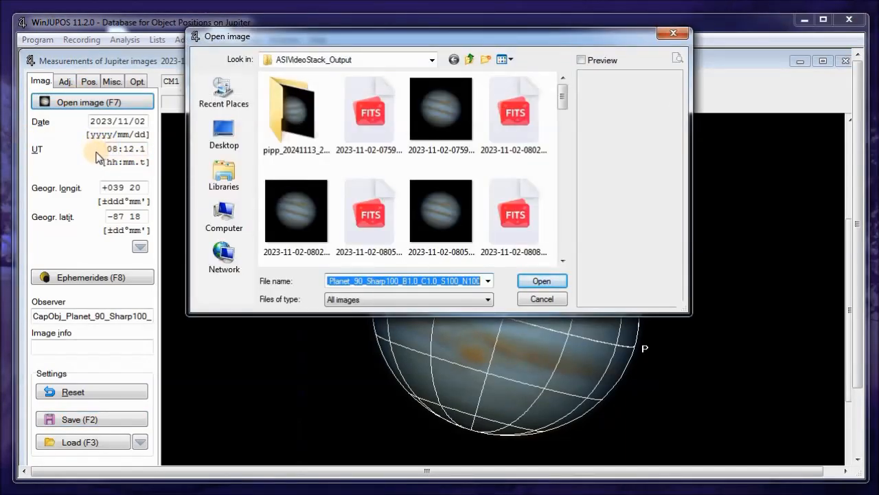
click(562, 262)
click(563, 261)
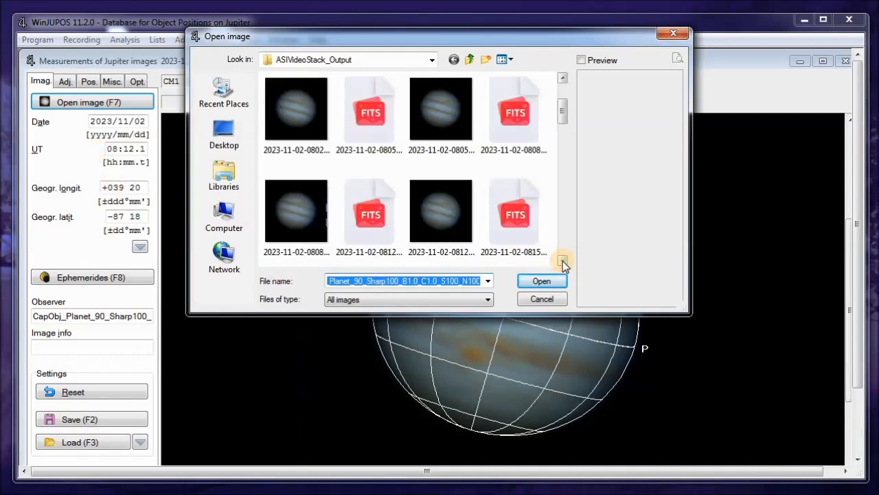
click(563, 261)
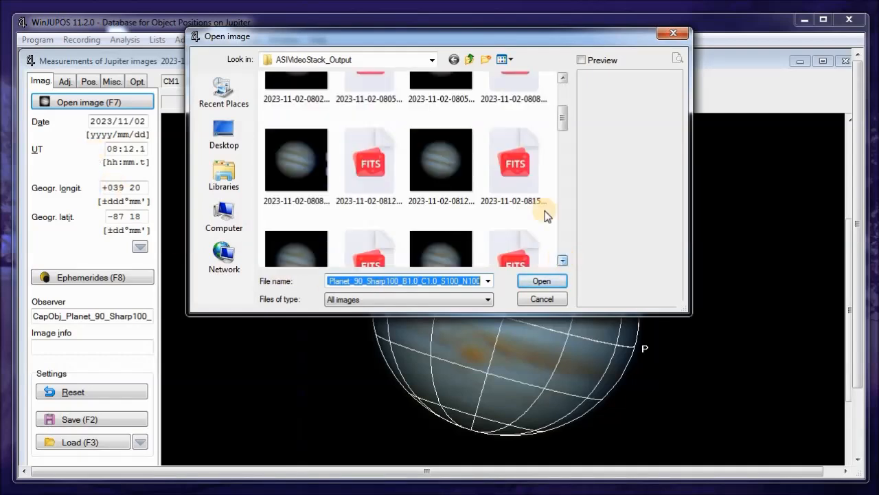
click(563, 262)
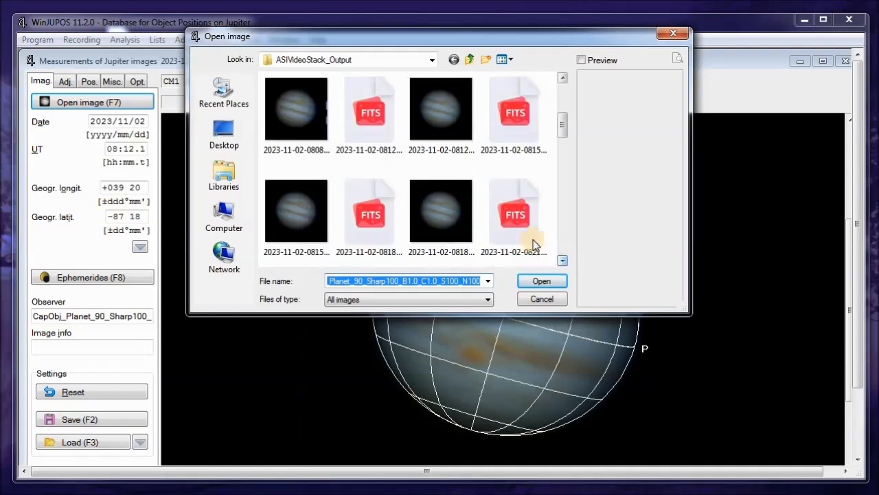
double_click(297, 221)
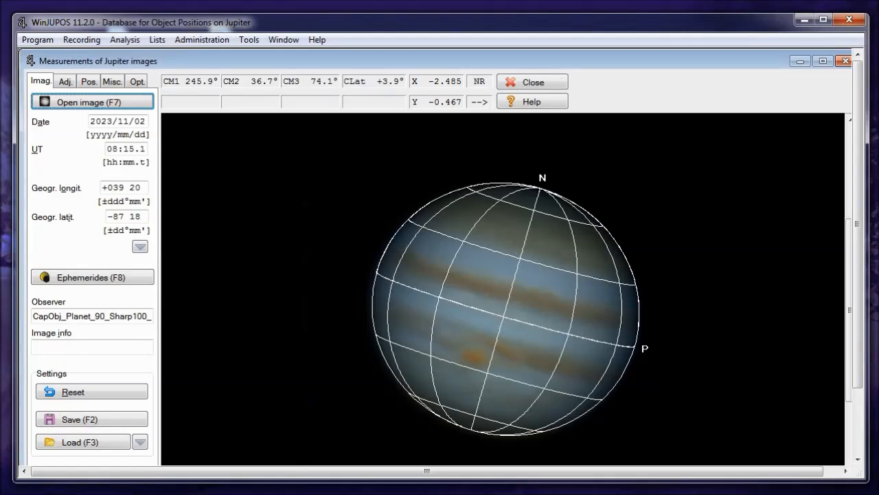
click(65, 82)
key(F11)
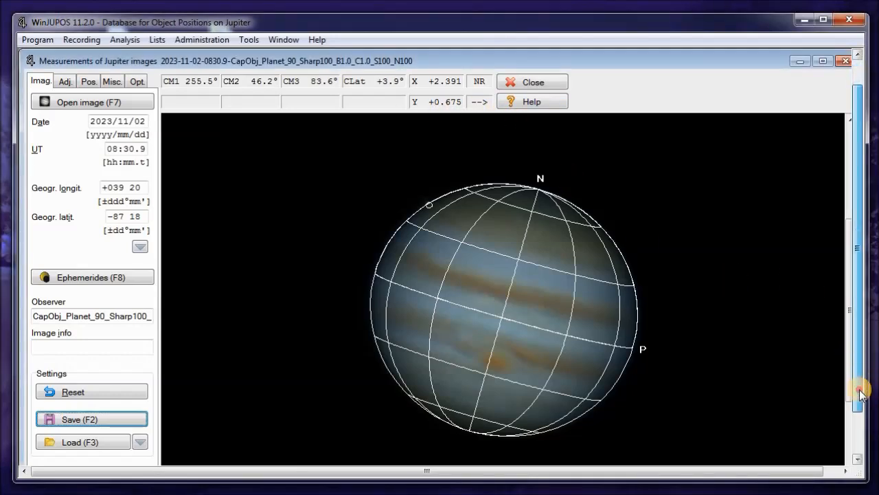
- Start De-rotation of images and add all .ims measurements from 0759.1 to 0830.9 in the WinJupos Files folder
click(858, 414)
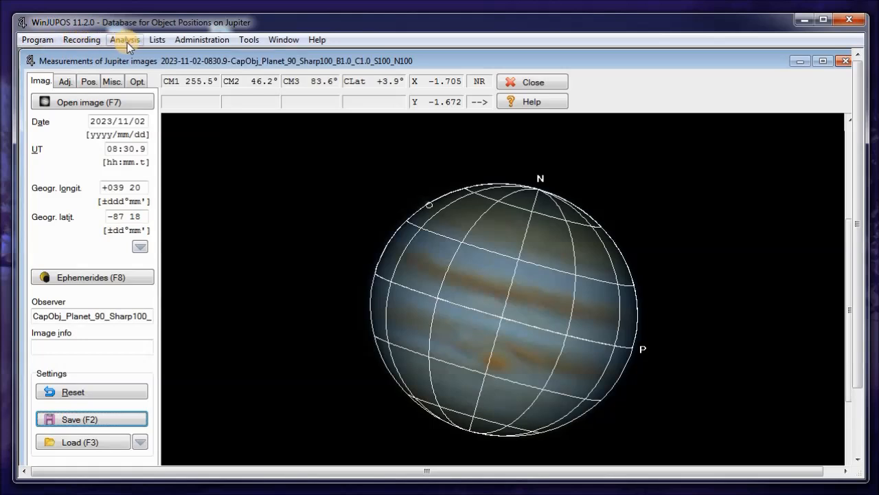
click(254, 40)
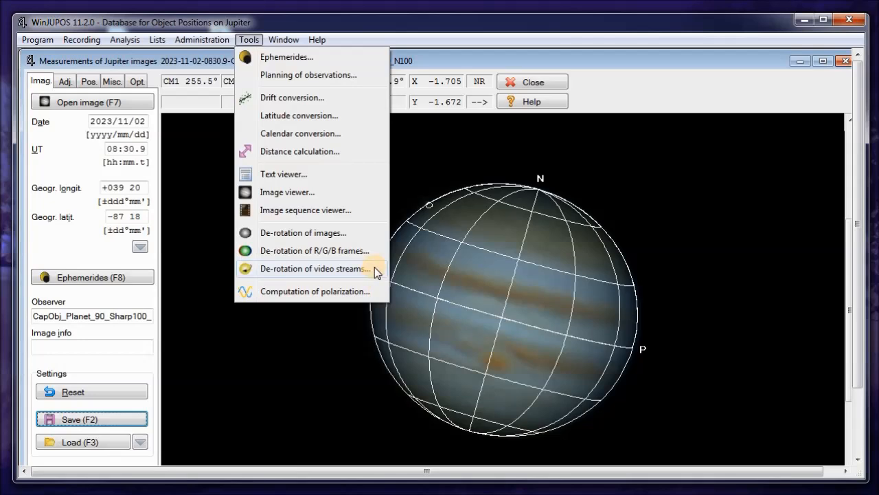
click(347, 235)
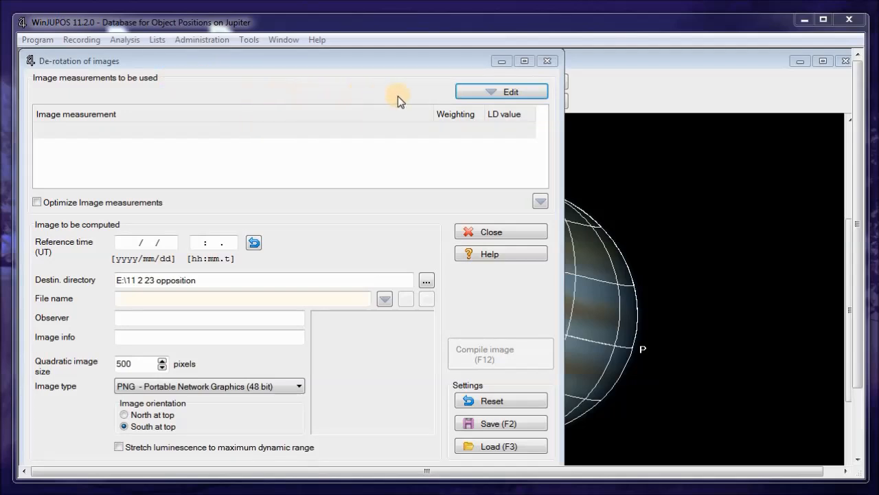
click(490, 92)
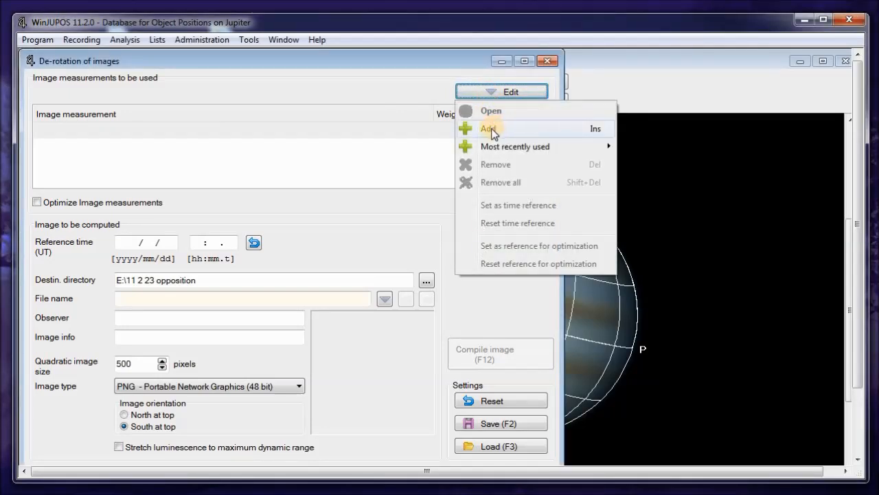
click(490, 130)
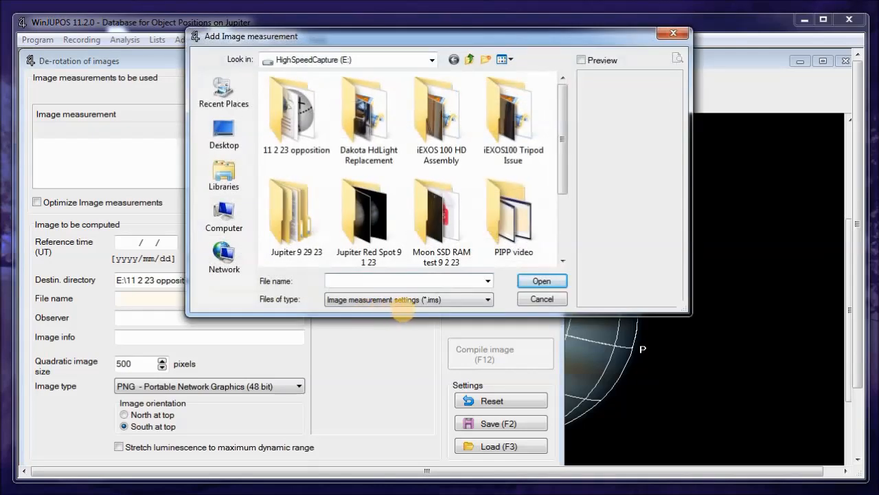
click(455, 305)
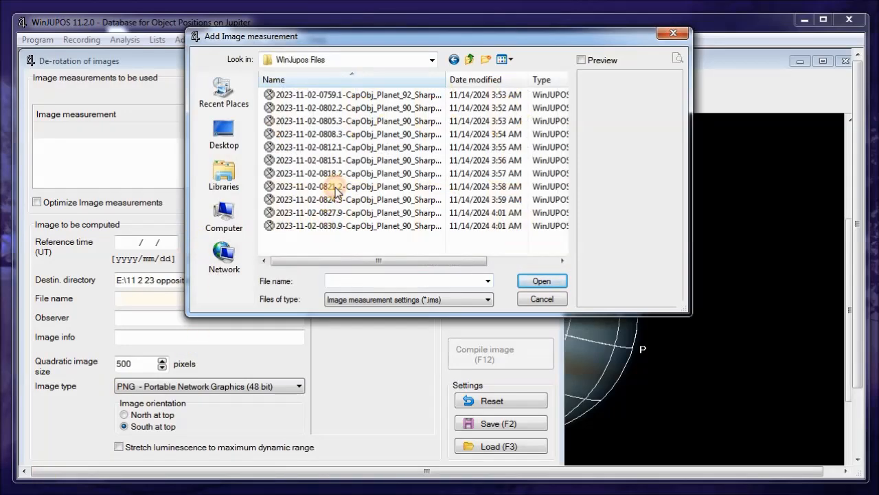
drag(336, 192, 370, 103)
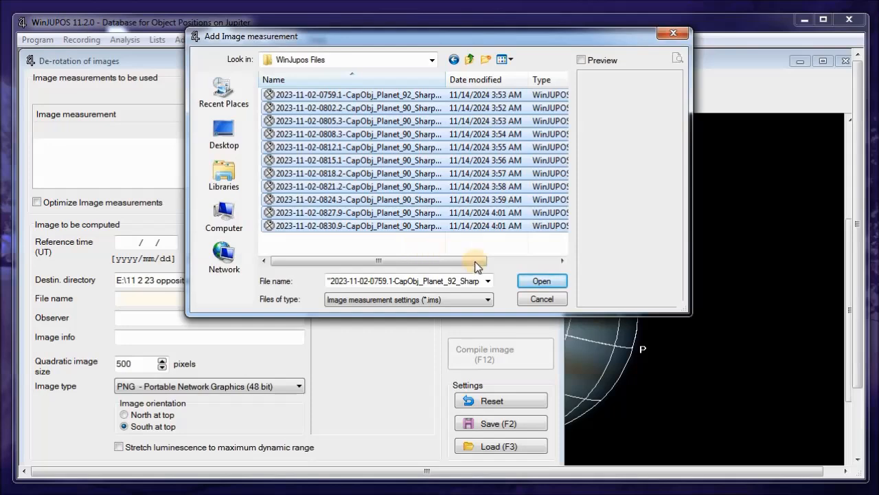
key(Return)
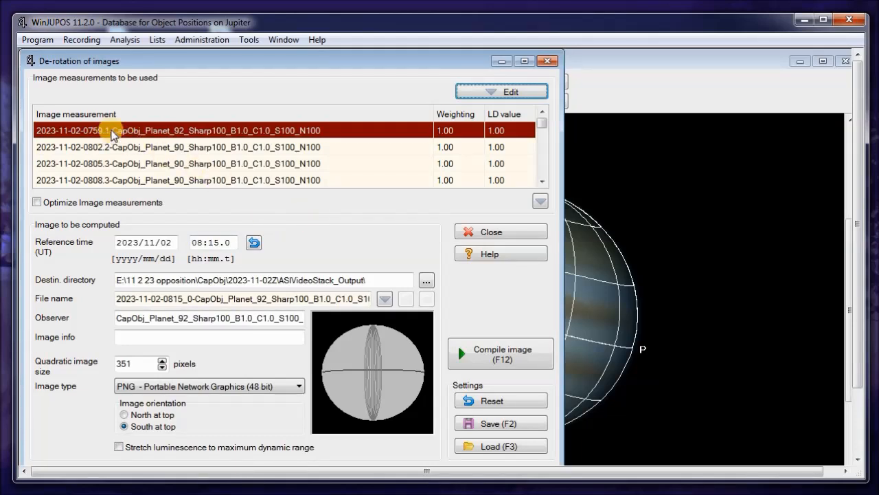
- Check the list of added image measurements and compile the de-rotated Jupiter image
click(542, 181)
click(542, 182)
click(542, 181)
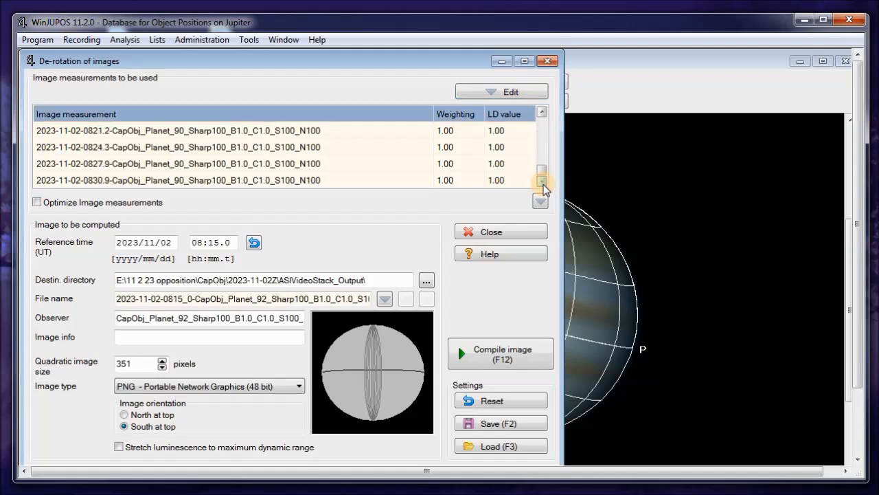
click(542, 112)
click(542, 113)
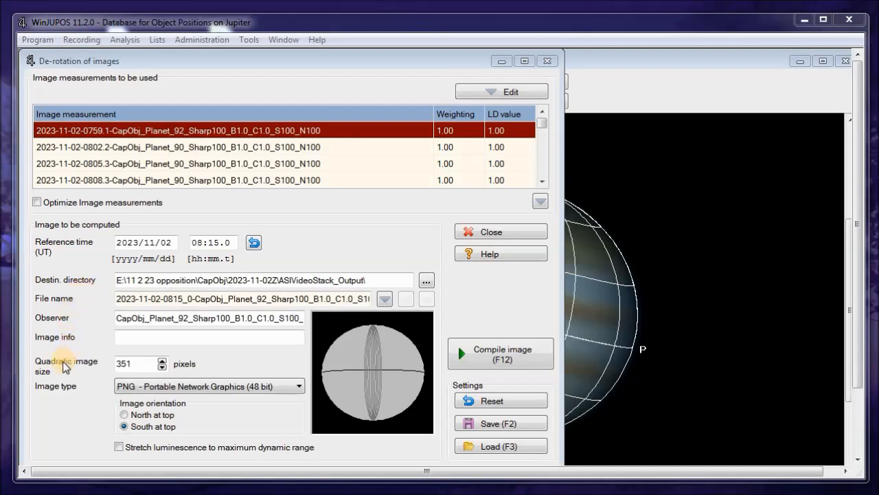
click(480, 357)
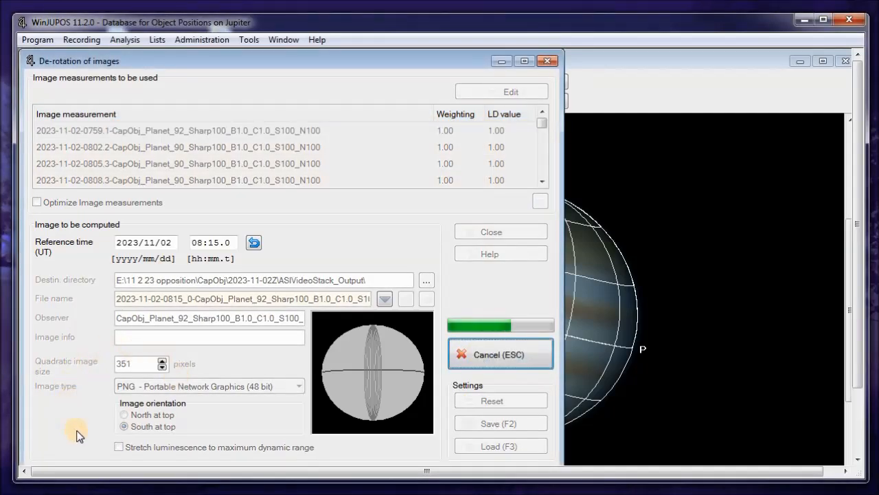